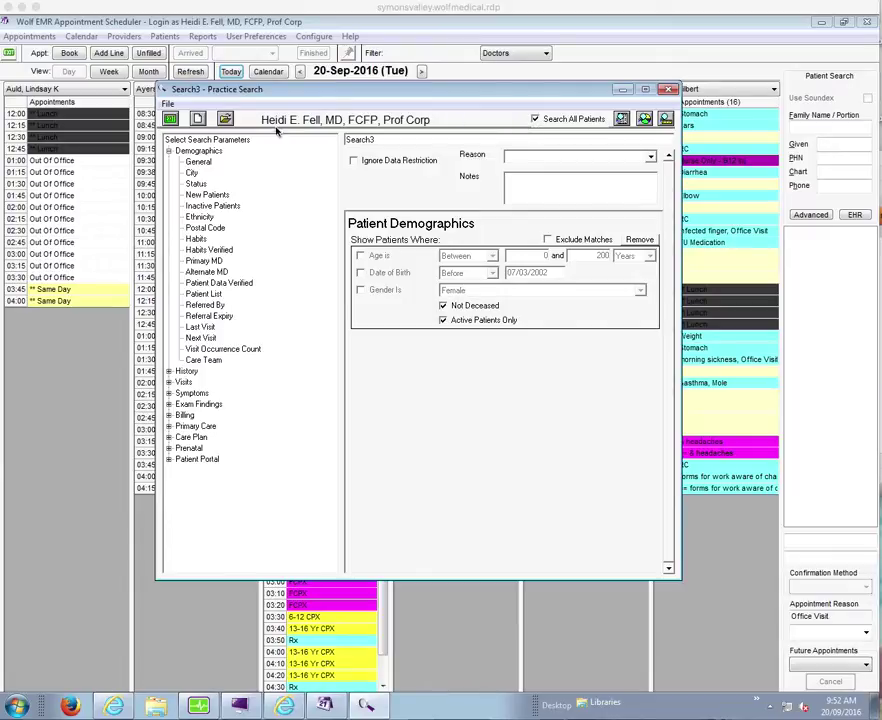
Step: Add a Physician filter set to the inactive nurse practitioner at the bottom of the list
double_click(204, 261)
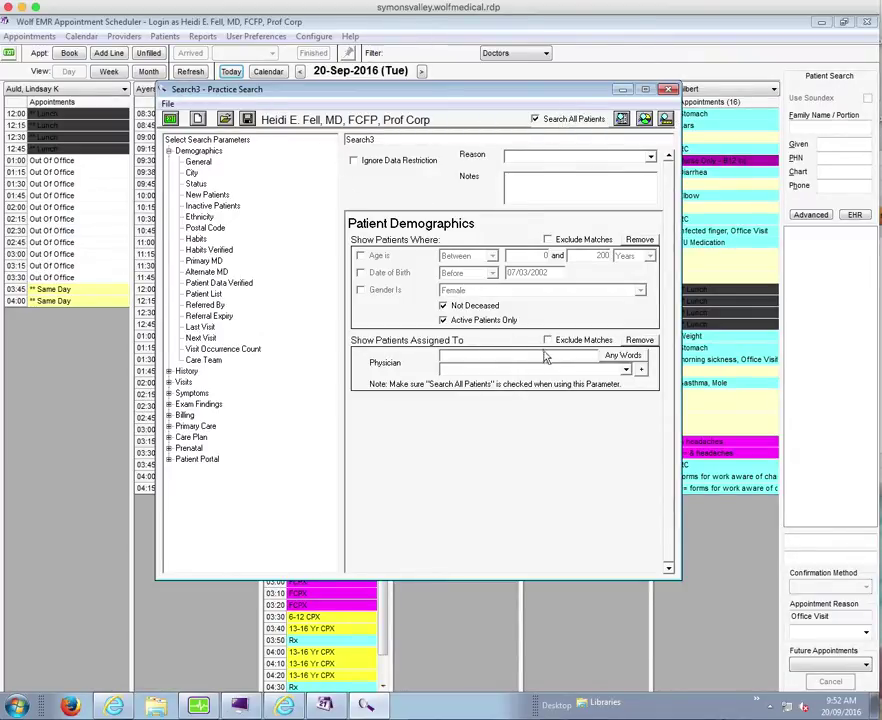
left_click(627, 370)
scroll(629, 440, "down", 3)
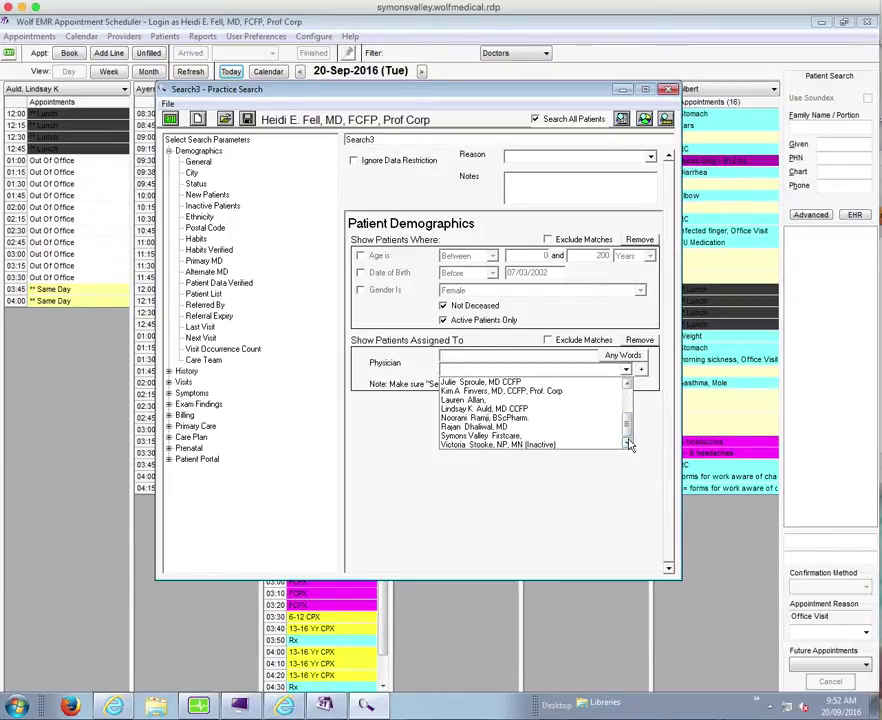
left_click(571, 445)
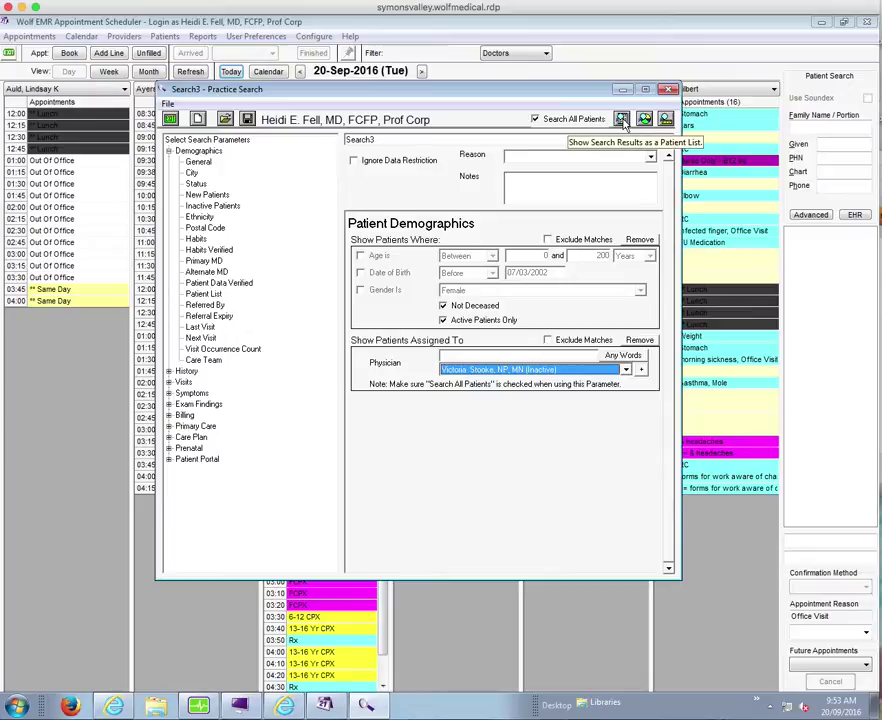
left_click(622, 119)
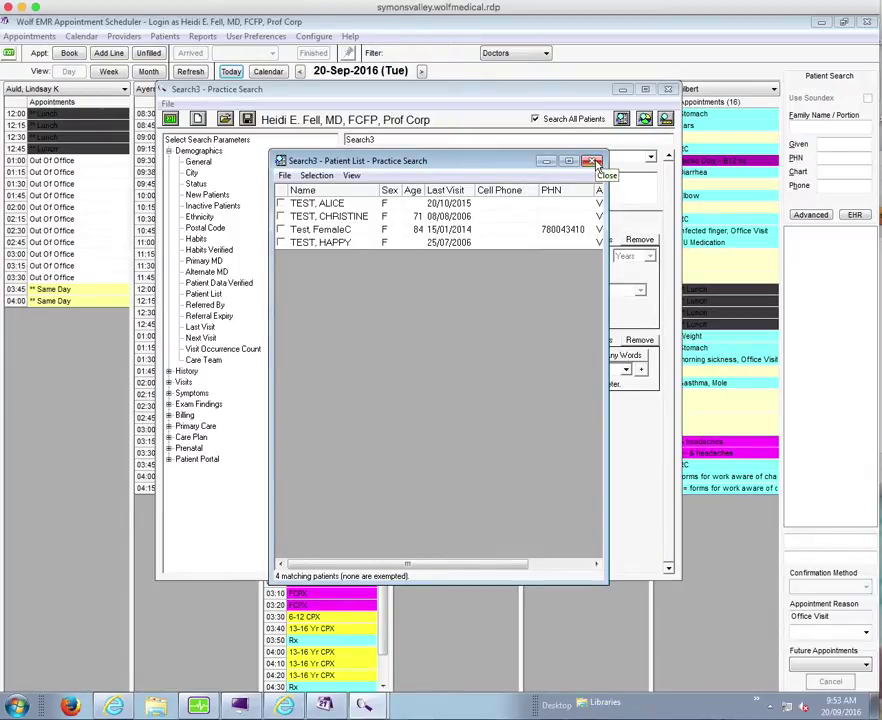
left_click(594, 163)
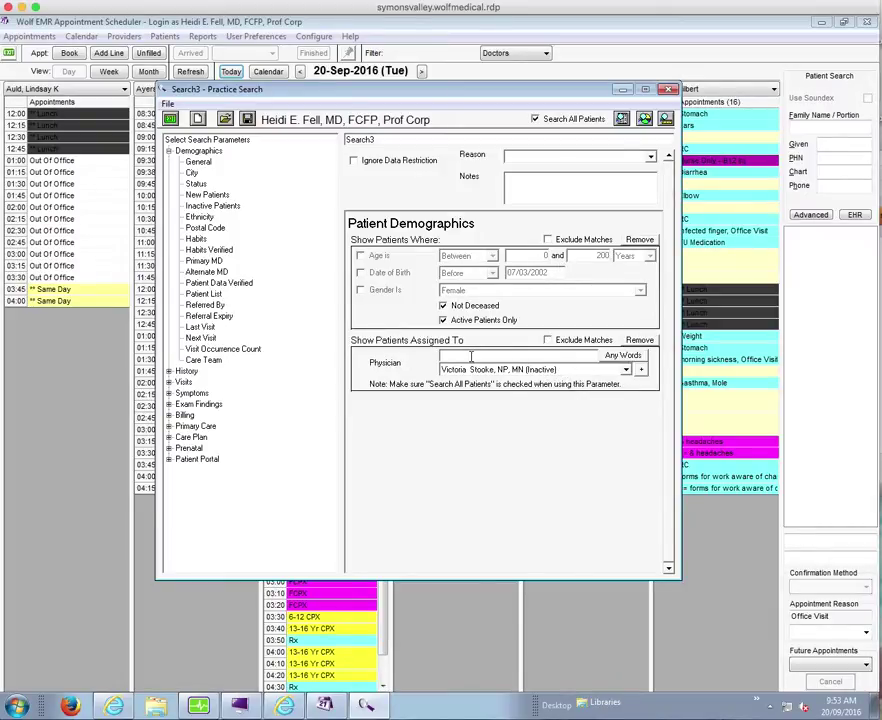
Step: Add a Last Visit filter excluding patients seen in the last 3 years, then run the search
double_click(202, 329)
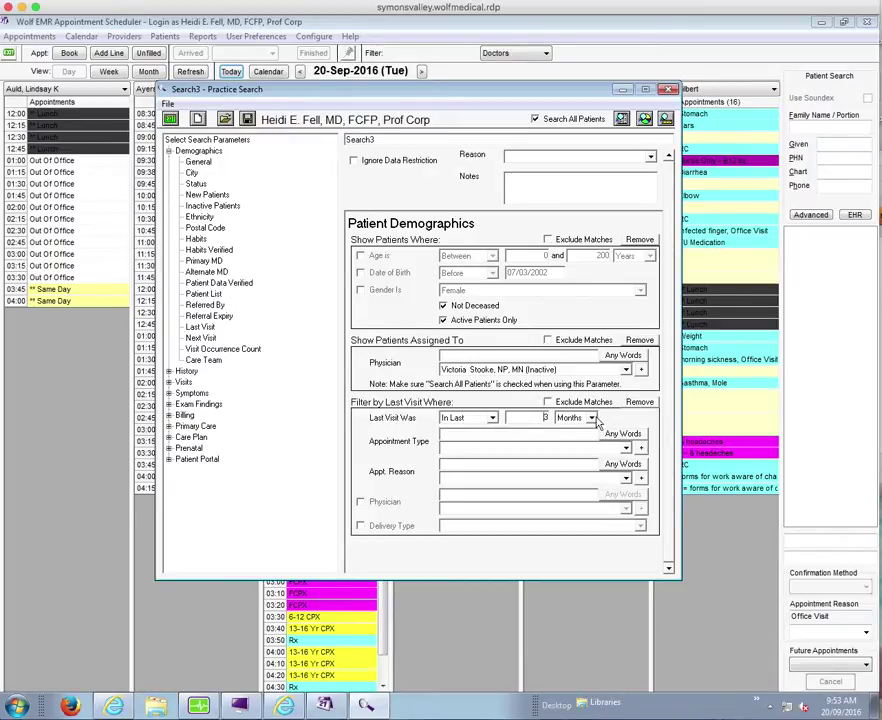
left_click(592, 418)
left_click(580, 431)
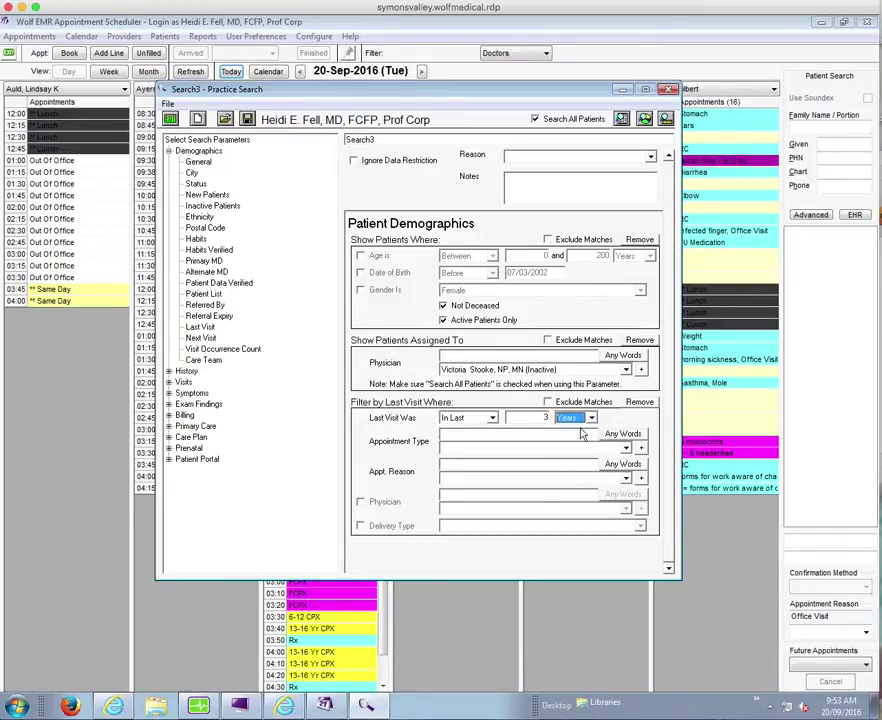
left_click(548, 403)
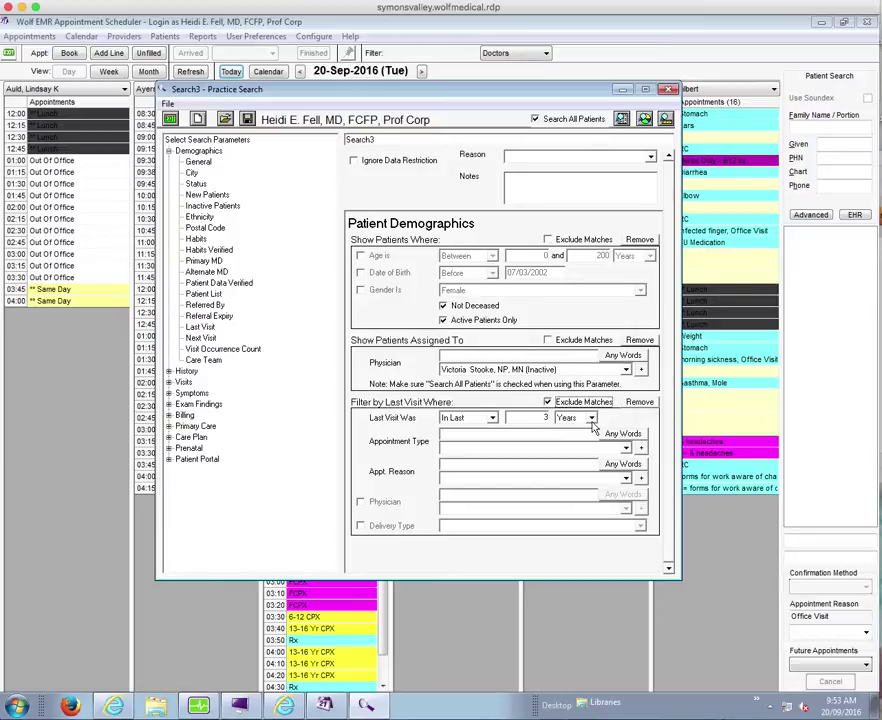
left_click(621, 118)
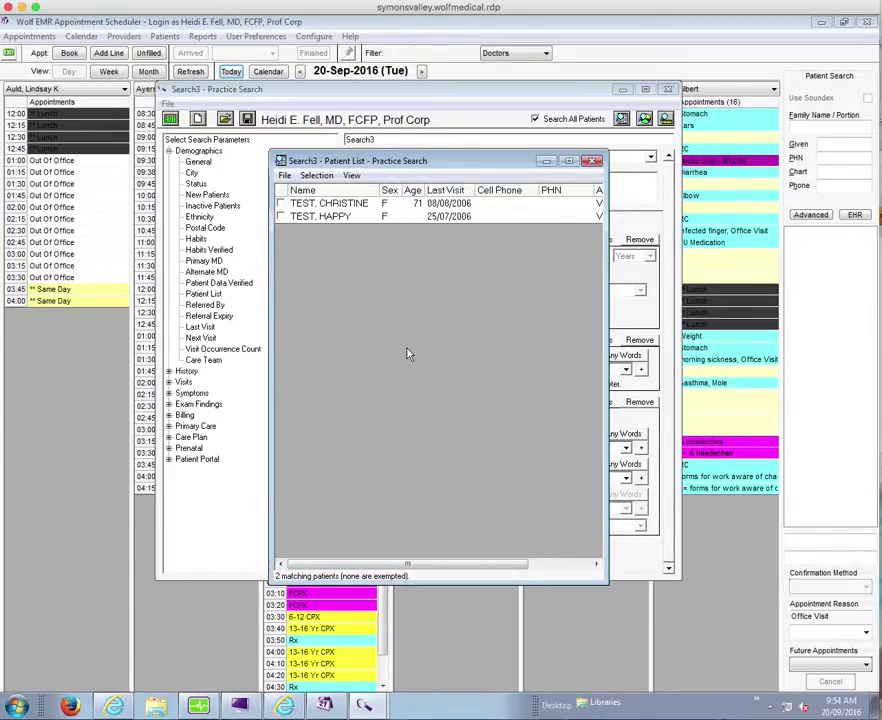
Step: Add a Next Visit filter excluding patients with visits in the next 3 months and re-run the search
left_click(593, 161)
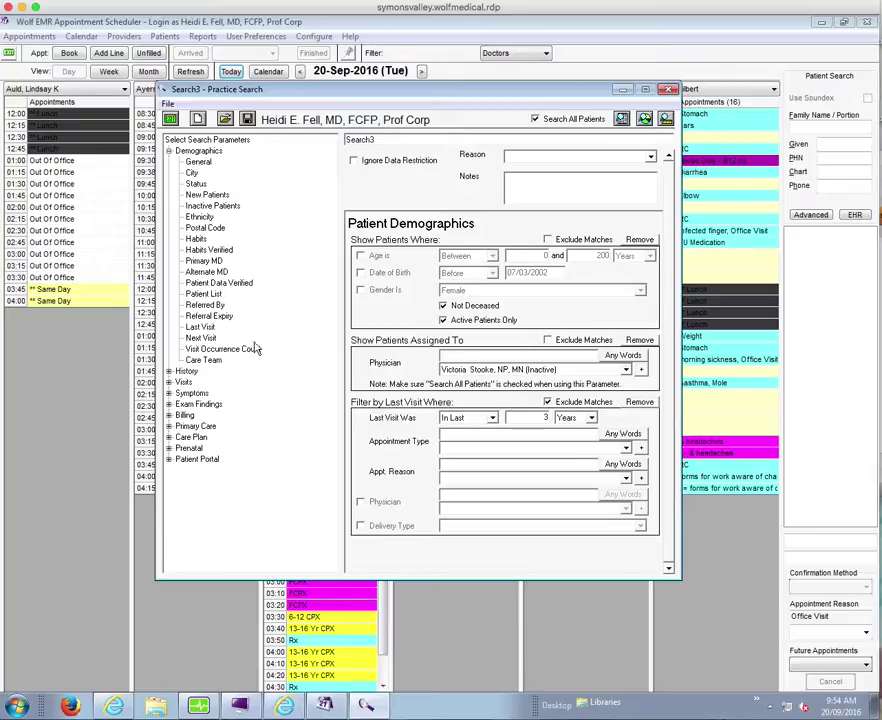
double_click(202, 339)
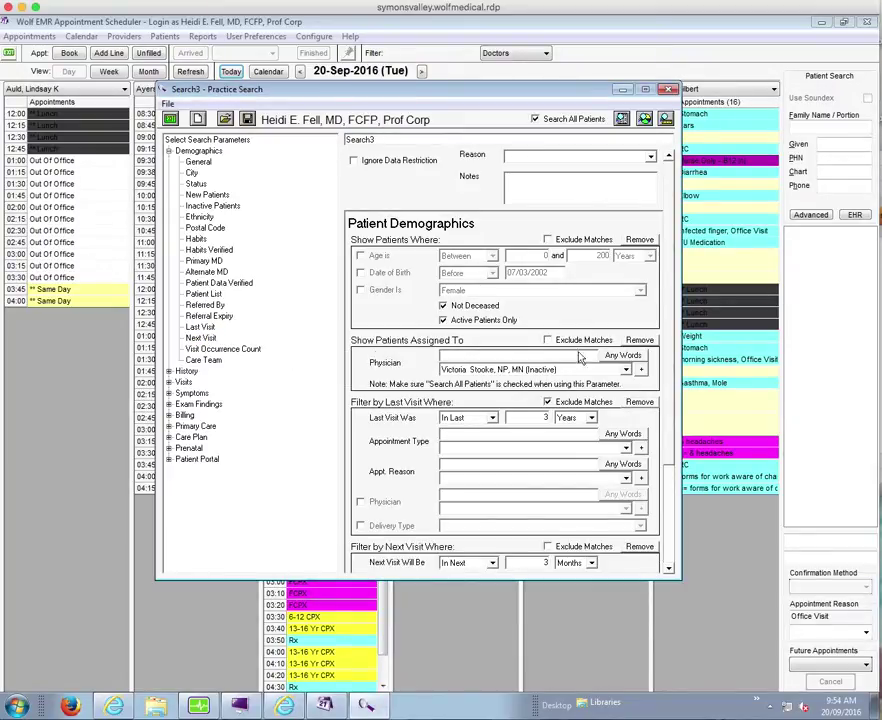
left_click(669, 566)
left_click(669, 566)
left_click(669, 566)
left_click(669, 566)
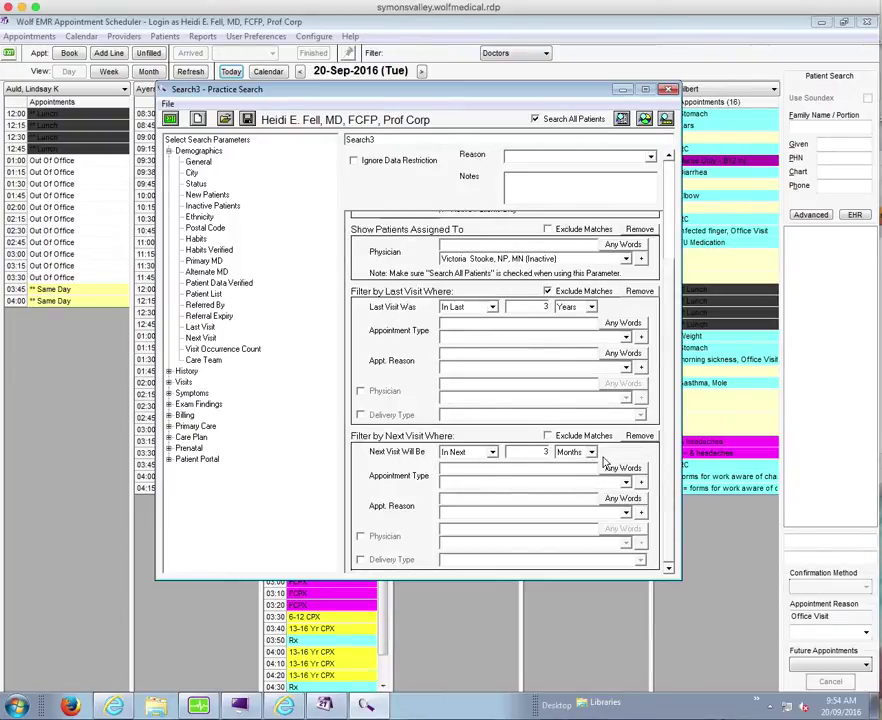
left_click(572, 452)
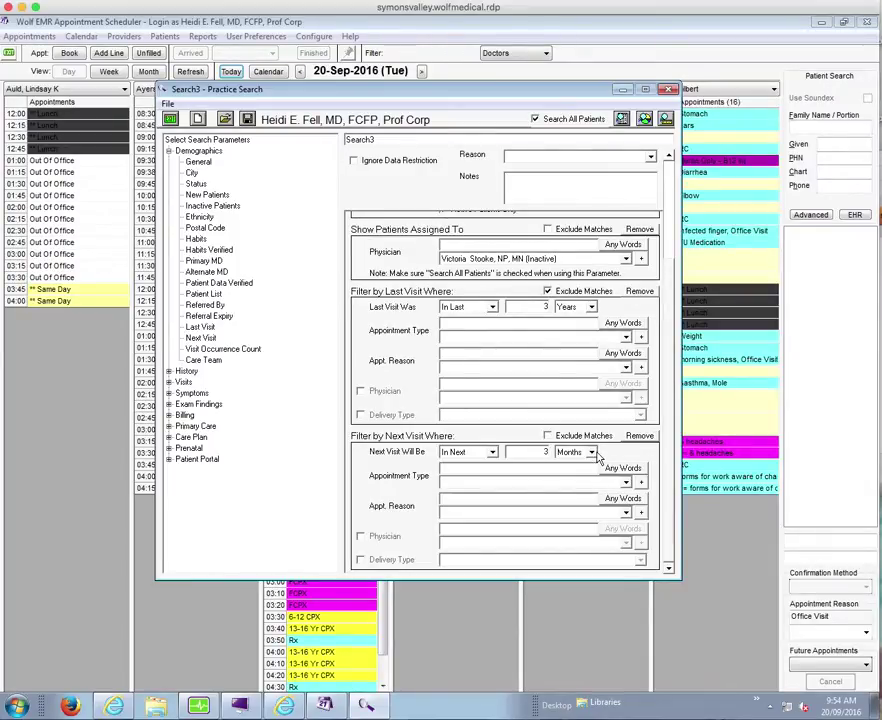
left_click(547, 437)
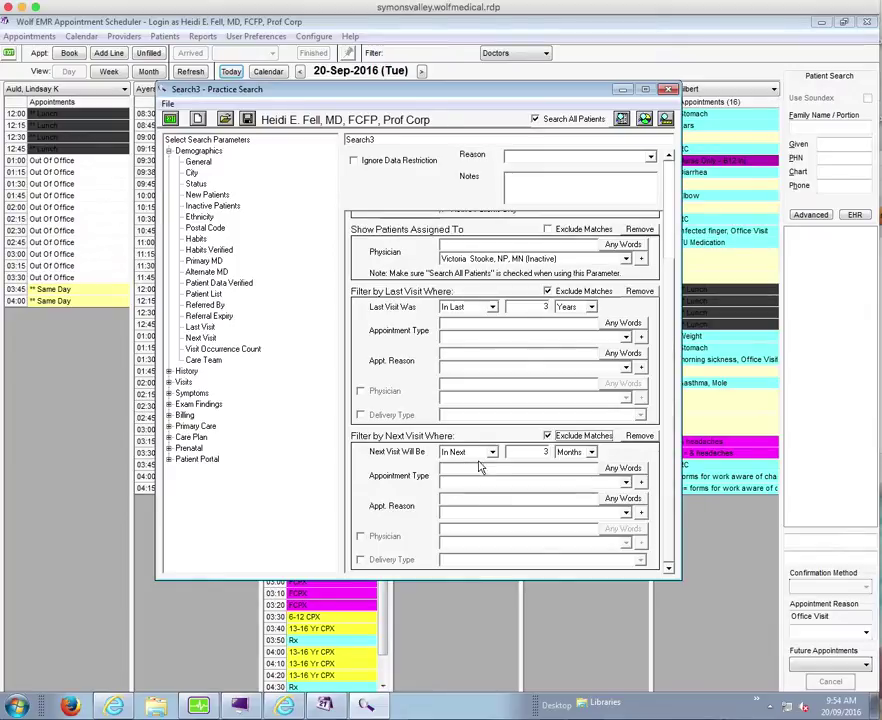
left_click(621, 119)
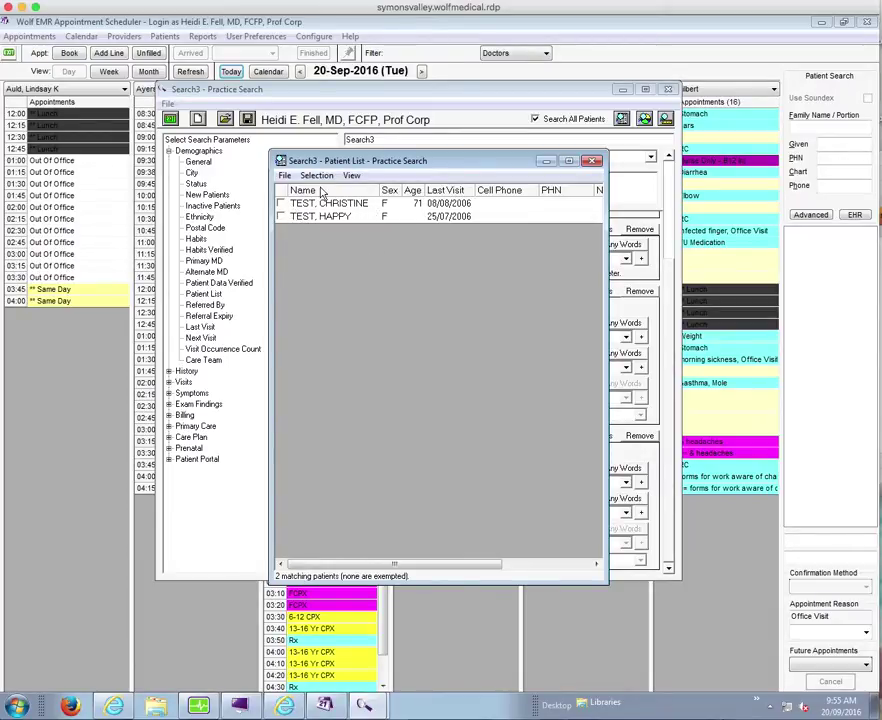
Step: Select all patients in the list, then untick the first so only the second stays selected
left_click(281, 203)
left_click(281, 216)
left_click(281, 216)
left_click(281, 203)
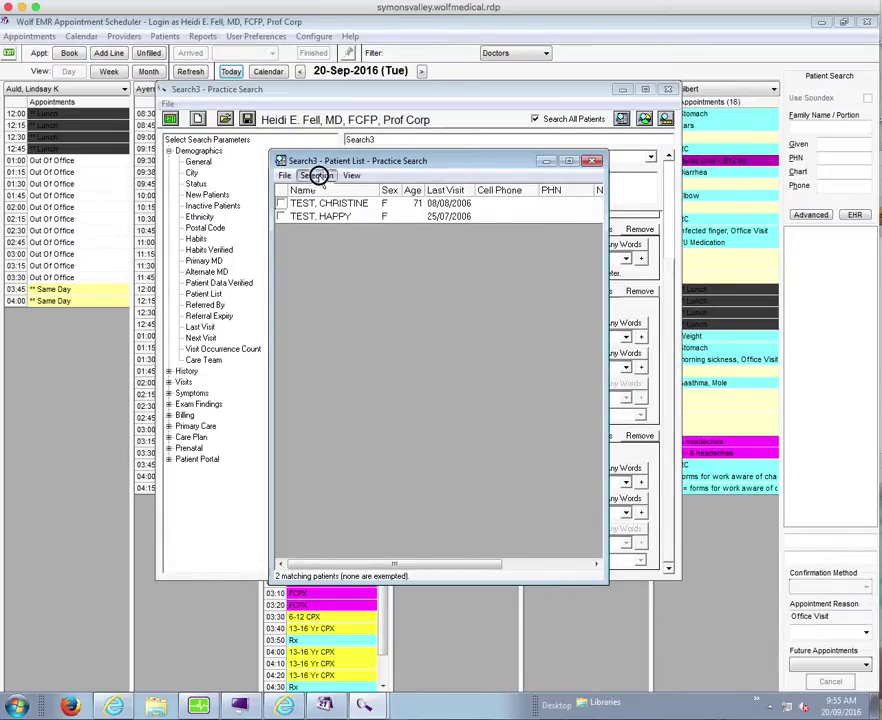
left_click(316, 175)
left_click(335, 349)
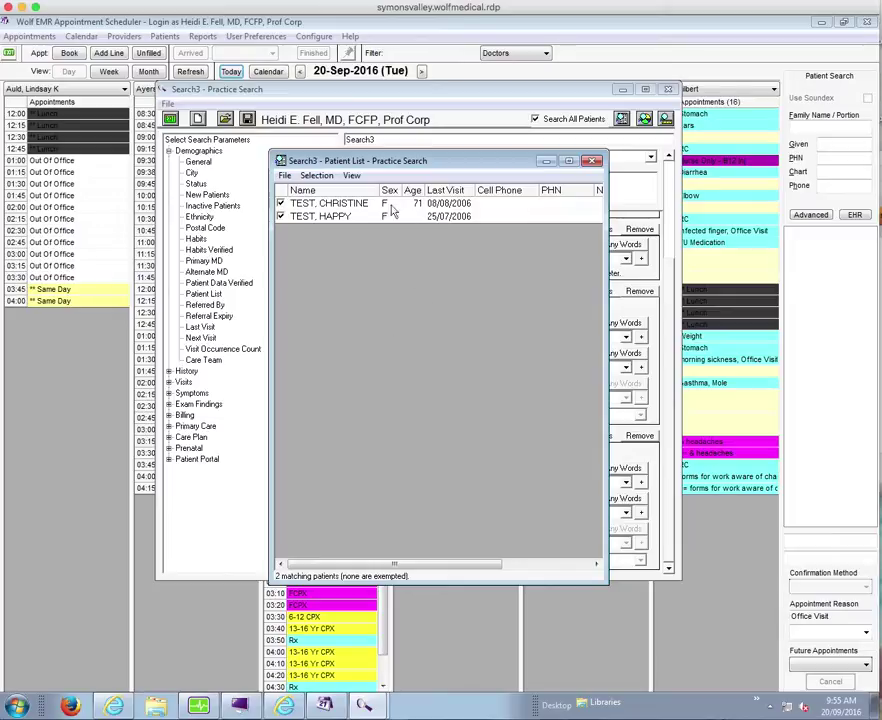
left_click(281, 204)
left_click(315, 176)
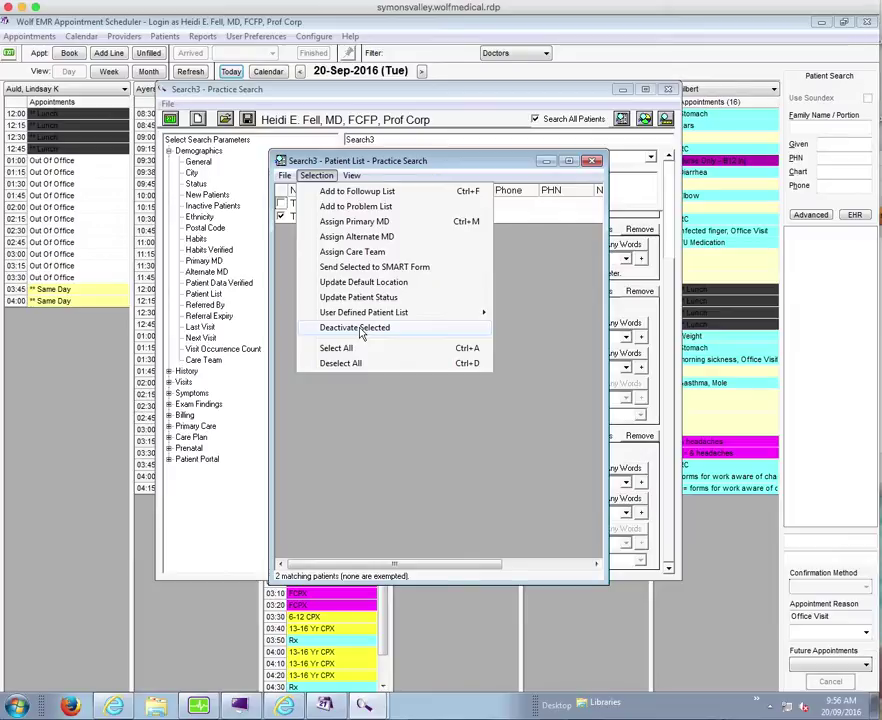
Step: Change the patient's status to Inactive Patient with reason 'not seen in last 3 years'
left_click(359, 298)
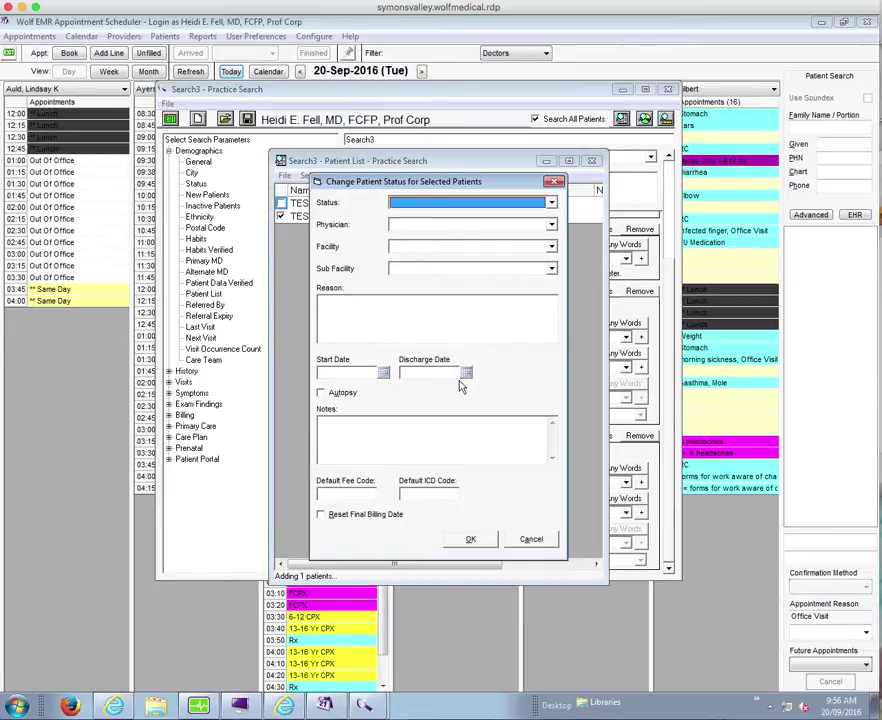
left_click(551, 202)
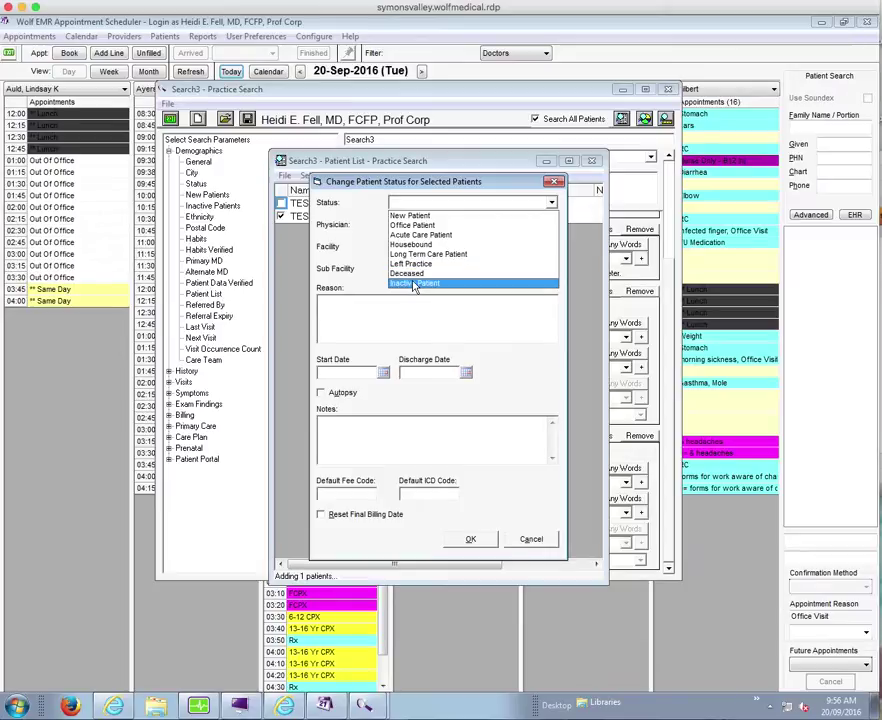
left_click(414, 284)
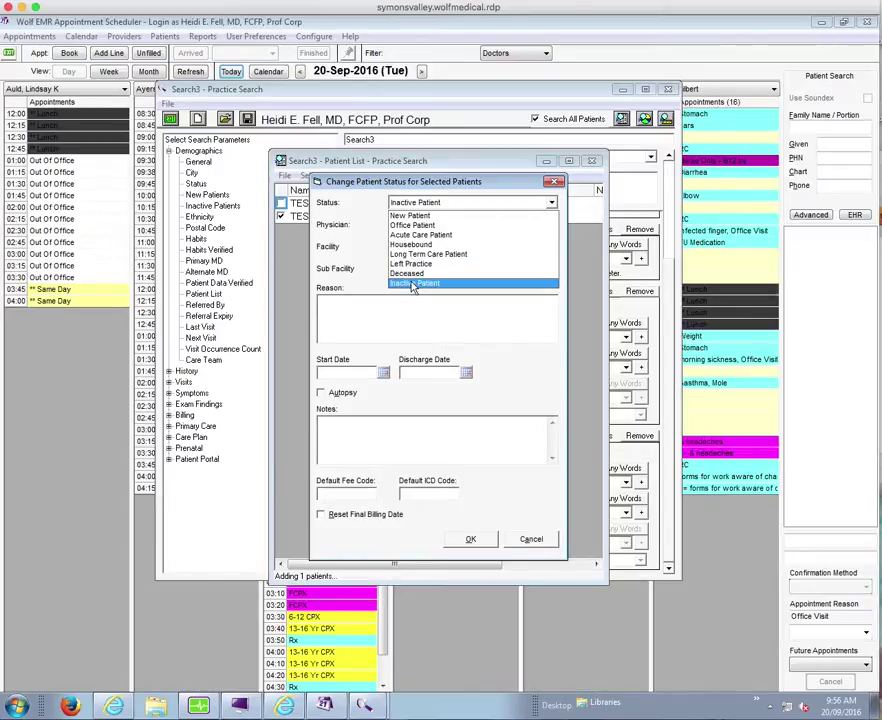
left_click(361, 312)
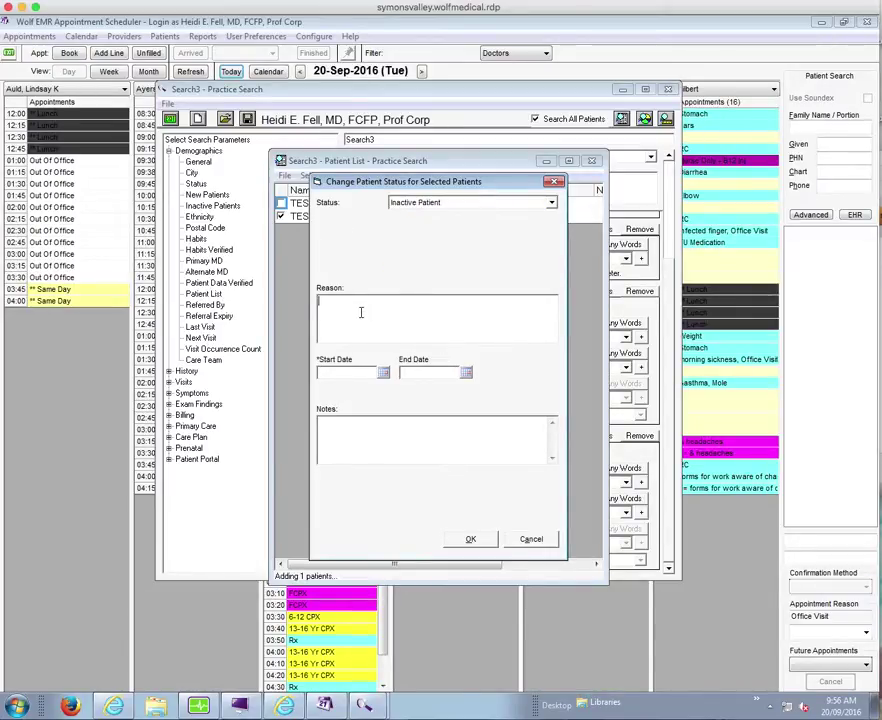
type("not seen in last 3 years")
Step: Set the status start date to 20/Sep/2016 and note 'may be added back to practice if call in'
left_click(383, 372)
left_click(447, 488)
left_click(394, 442)
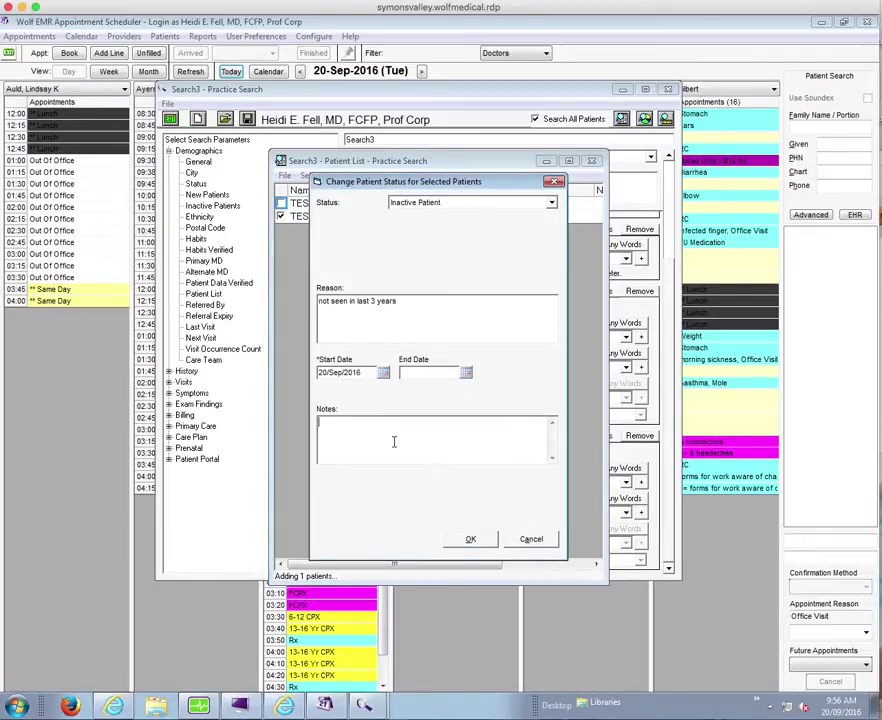
type("may be added back to paract")
key("BackSpace")
key("BackSpace")
key("BackSpace")
key("BackSpace")
key("BackSpace")
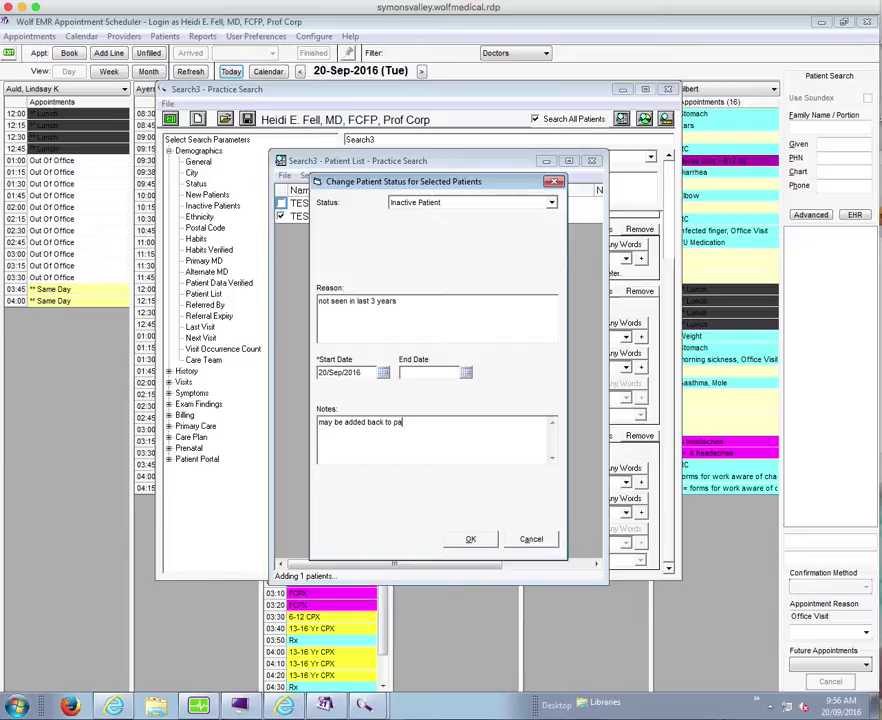
type("ractice if call in")
Step: Apply the Inactive Patient status, acknowledge the success message, and open the patient's Medical Summary
left_click(472, 540)
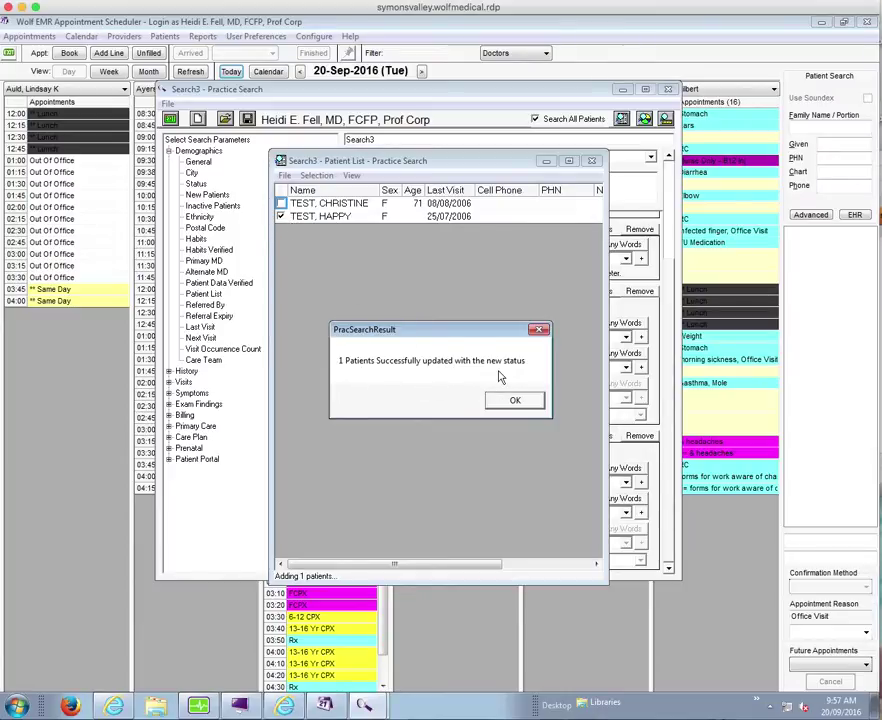
left_click(516, 400)
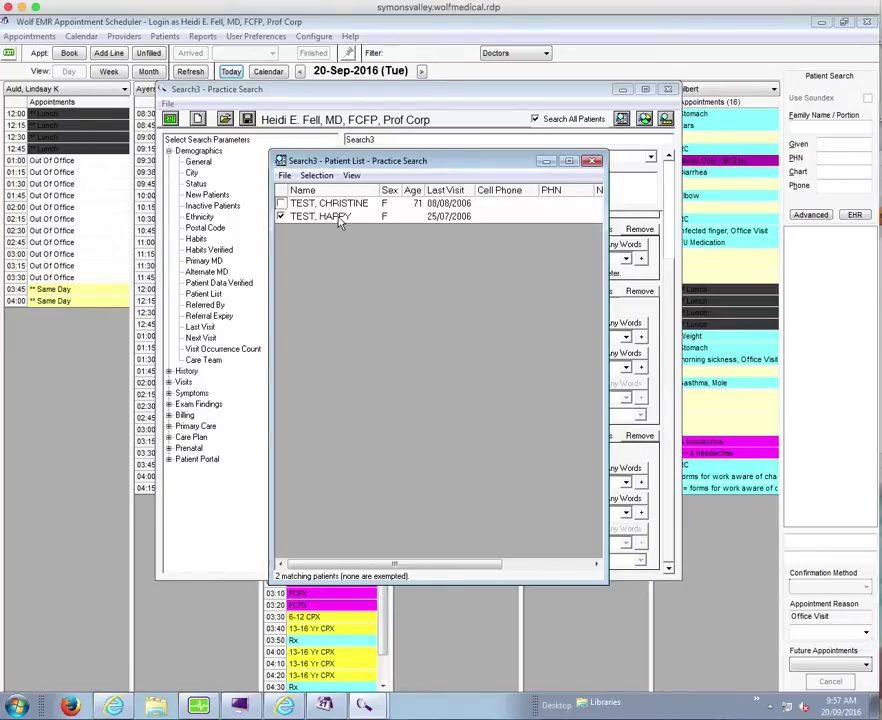
double_click(340, 222)
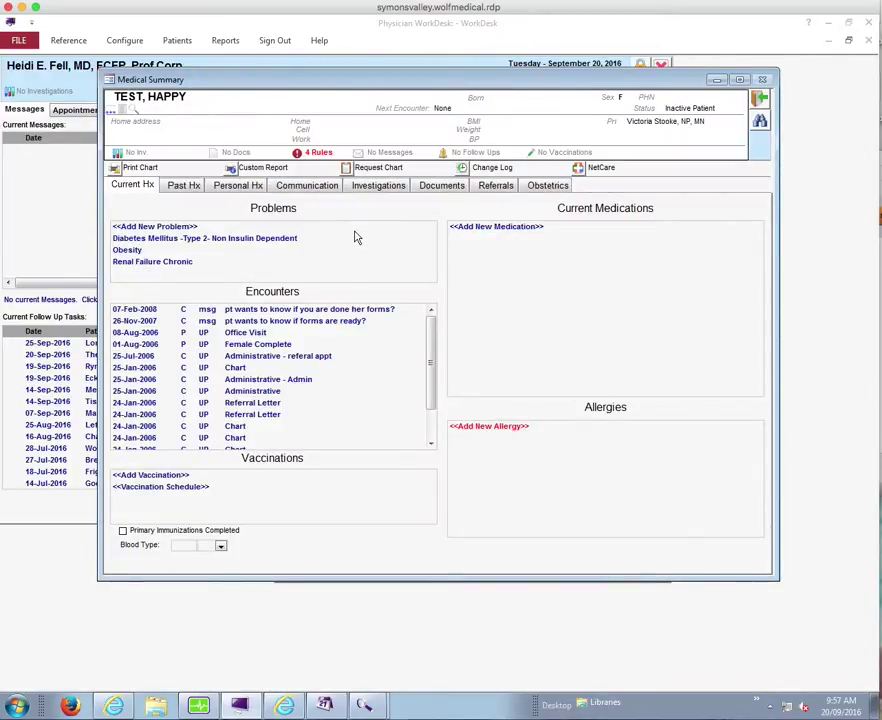
Step: Back in the scheduler, show the patient's status history on the Patient Status tab
key("alt+Tab")
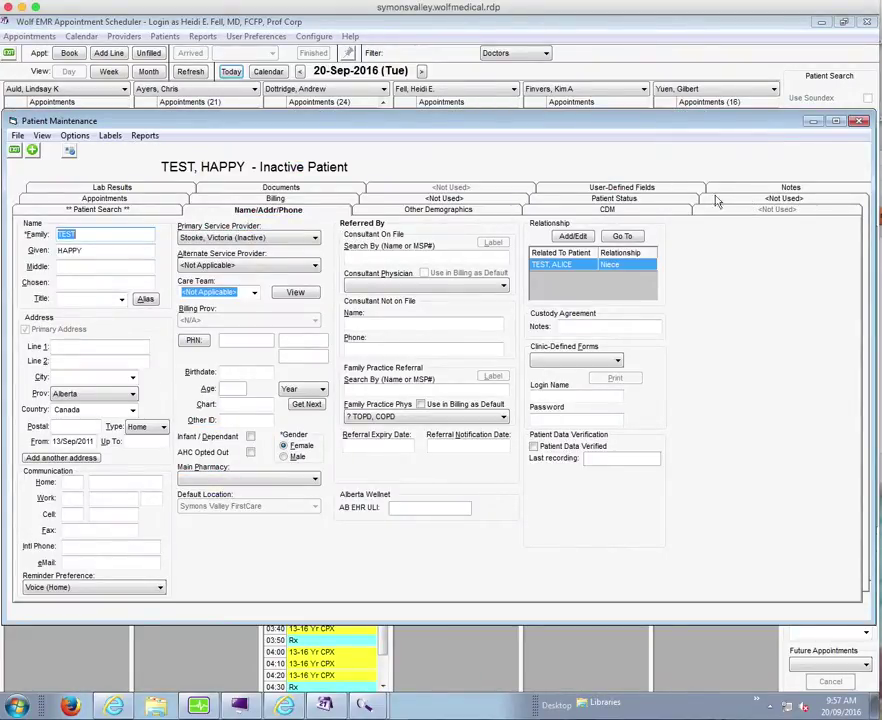
left_click(641, 203)
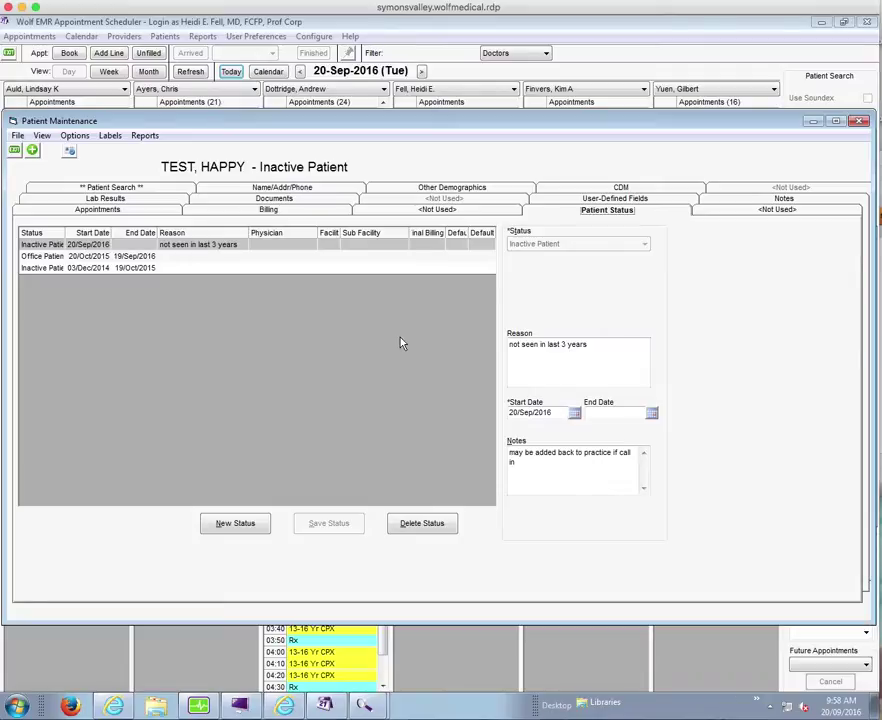
Step: Close the Patient Maintenance window to return to the 20-Sep-2016 appointment schedule
left_click(14, 150)
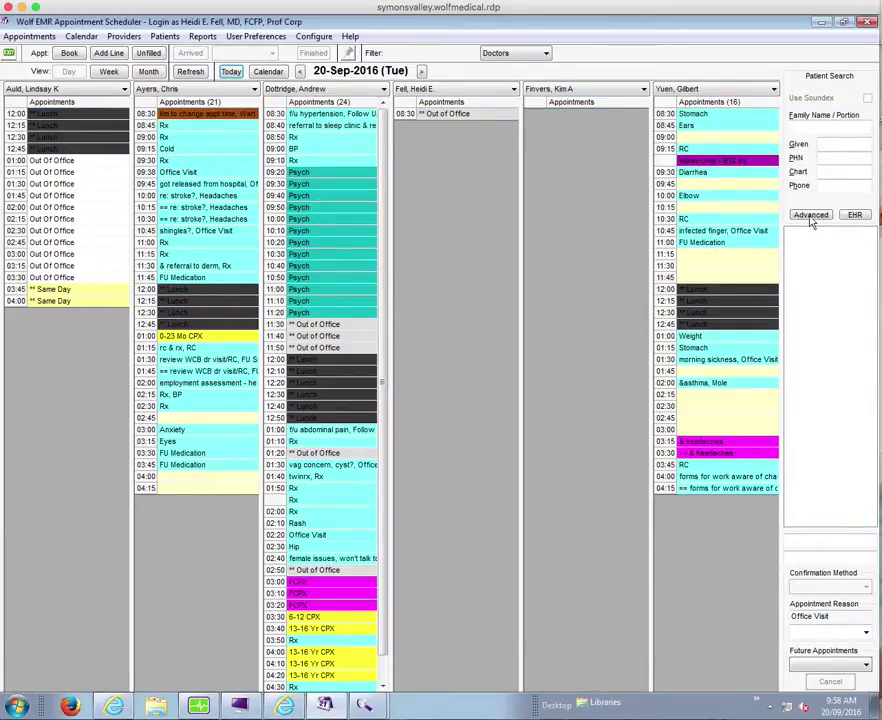